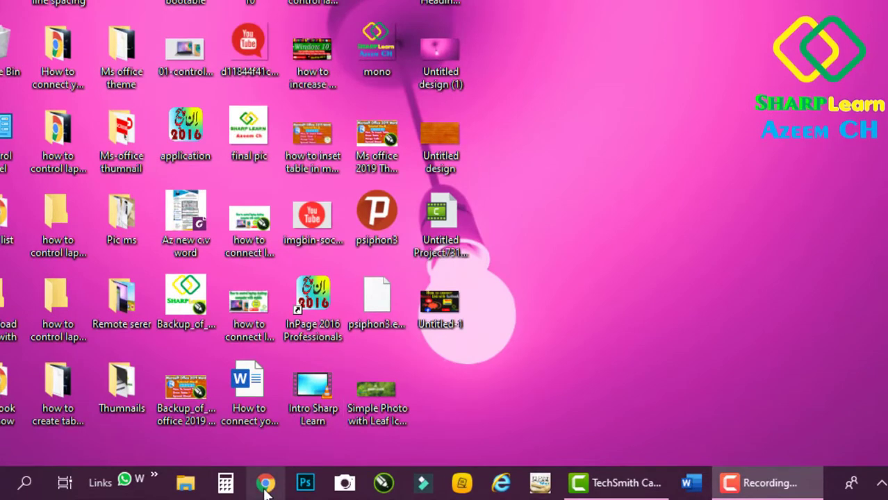
Open Google Chrome, search the web for getintopc, and open the getintopc.com site
{"action": "left_click", "coordinate": [266, 484]}
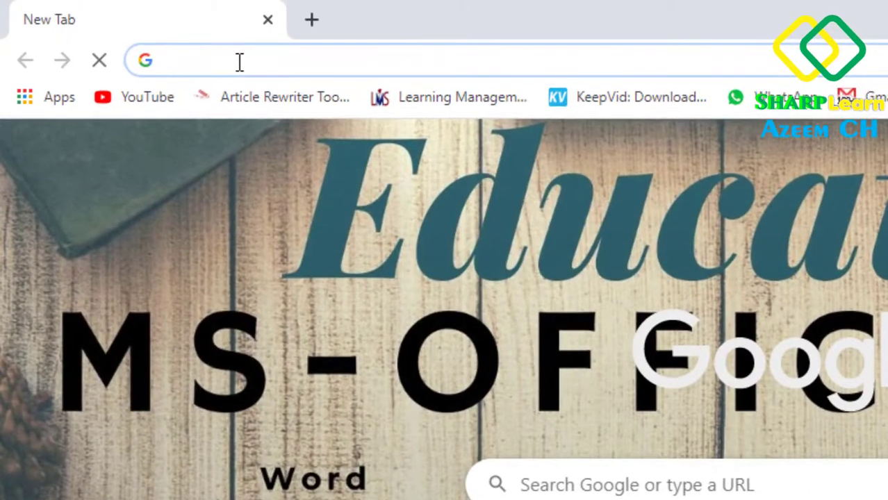
{"action": "type", "text": "getinto"}
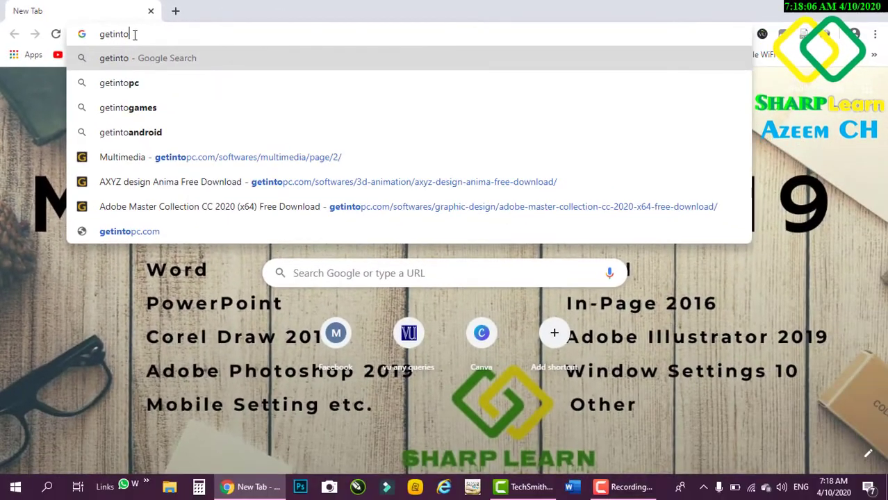
{"action": "key", "text": "Down"}
{"action": "key", "text": "Return"}
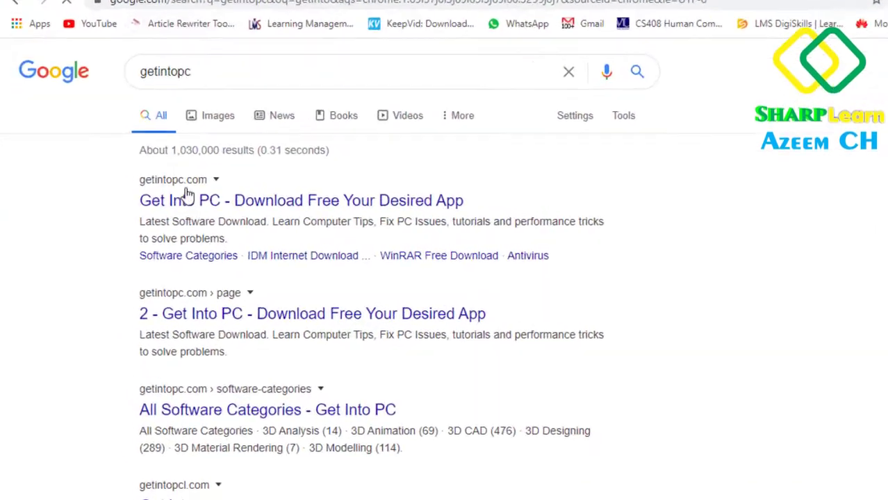
{"action": "left_click", "coordinate": [203, 202]}
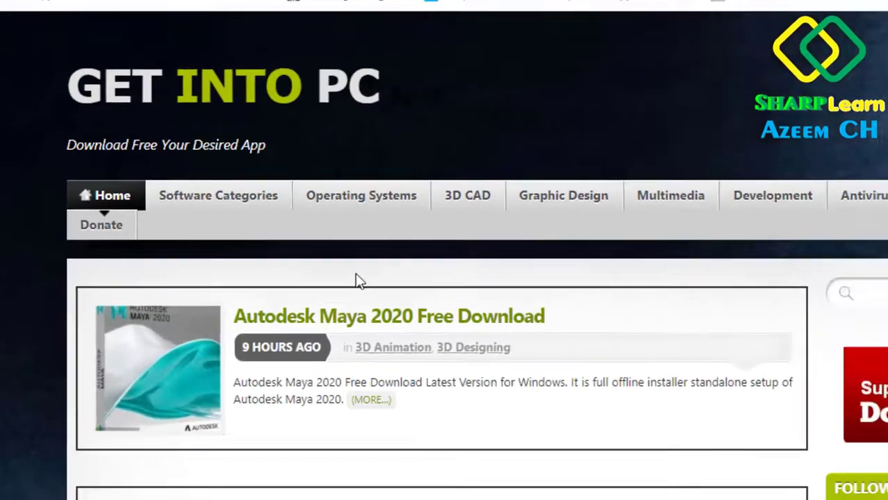
Search the site for idm and open the IDM Internet Download Manager Free Download page
{"action": "left_click", "coordinate": [876, 292]}
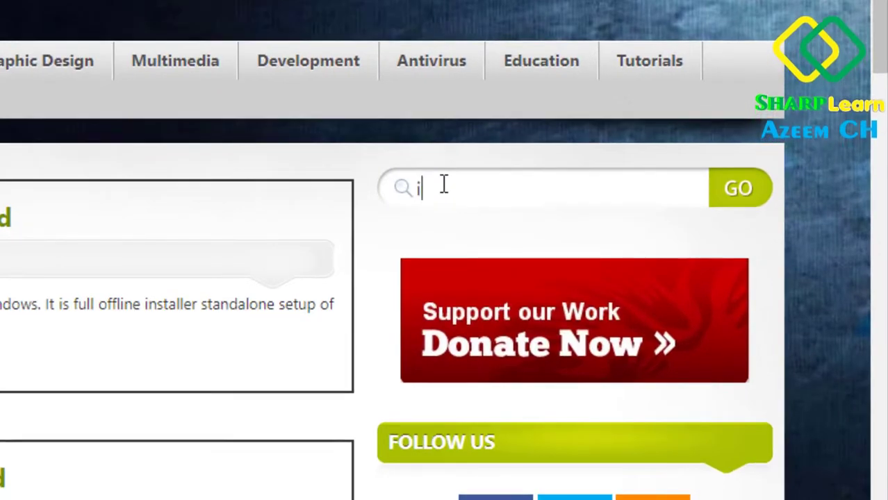
{"action": "key", "text": "Return"}
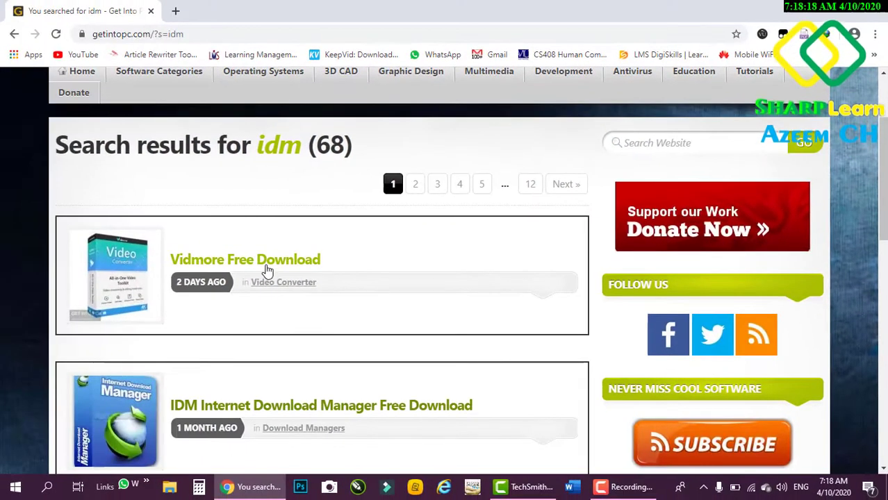
{"action": "scroll", "coordinate": [266, 271], "scroll_direction": "down", "scroll_amount": 2}
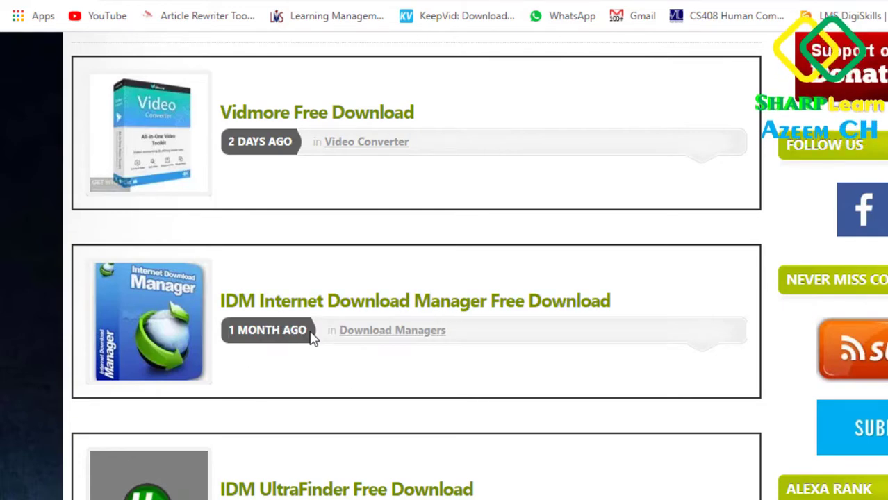
{"action": "left_click", "coordinate": [280, 308]}
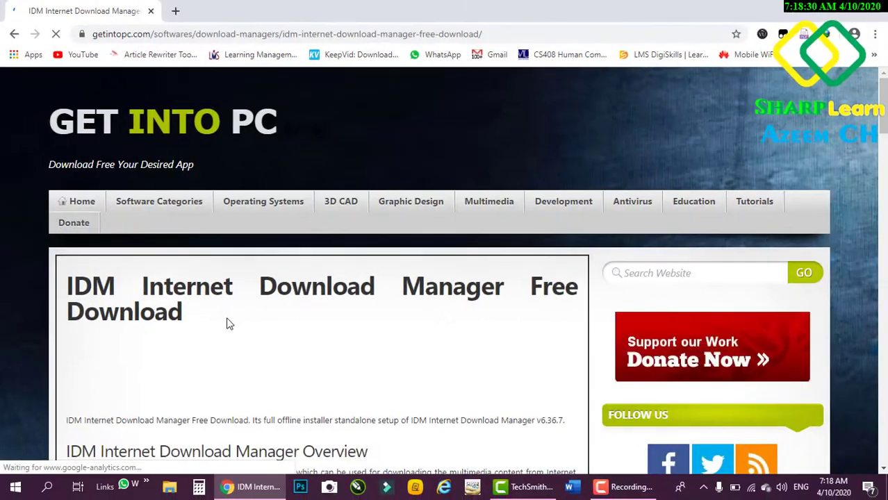
Download the full setup v6.36.7 of Internet Download Manager from the end of the article
{"action": "scroll", "coordinate": [229, 324], "scroll_direction": "down", "scroll_amount": 2}
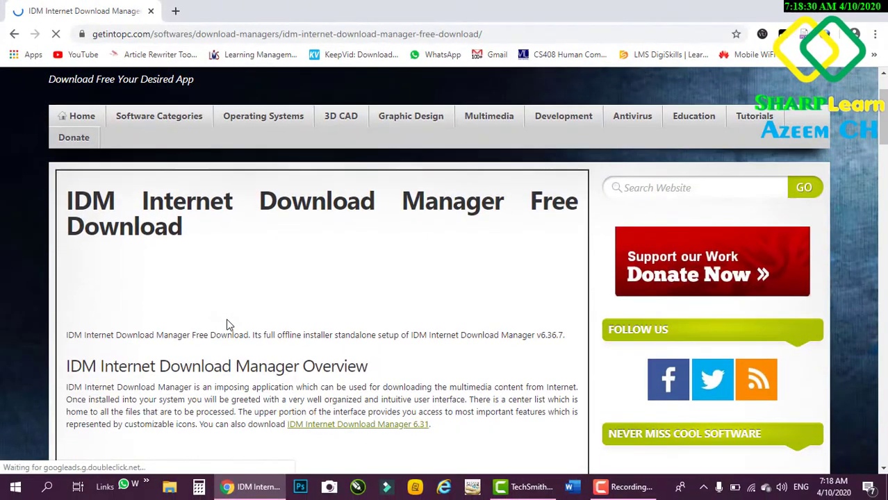
{"action": "scroll", "coordinate": [219, 275], "scroll_direction": "down", "scroll_amount": 1}
{"action": "scroll", "coordinate": [212, 271], "scroll_direction": "down", "scroll_amount": 12}
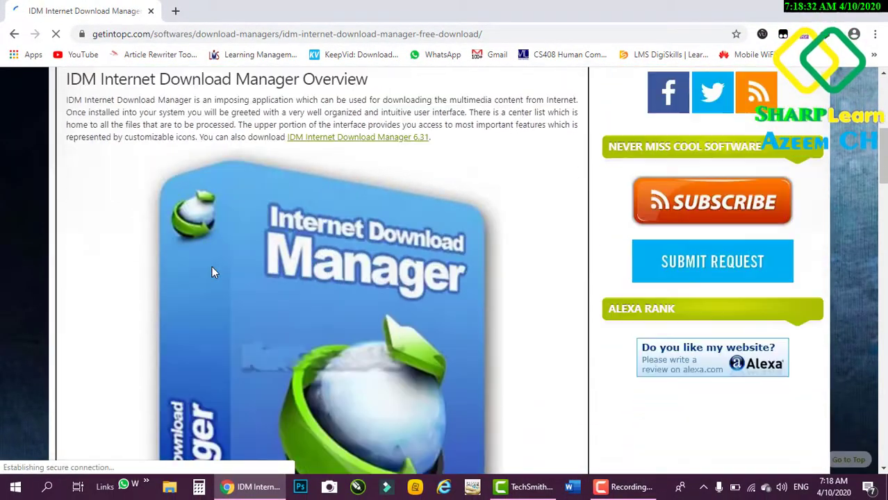
{"action": "scroll", "coordinate": [214, 272], "scroll_direction": "down", "scroll_amount": 15}
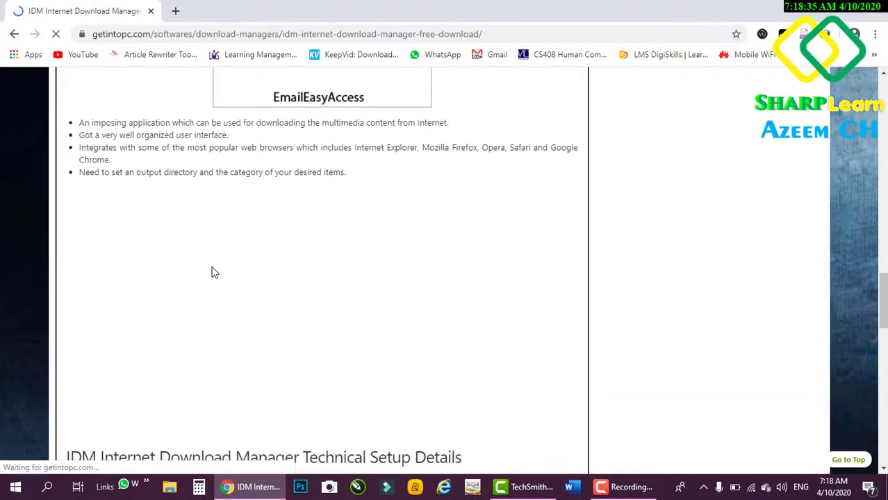
{"action": "scroll", "coordinate": [214, 272], "scroll_direction": "down", "scroll_amount": 2}
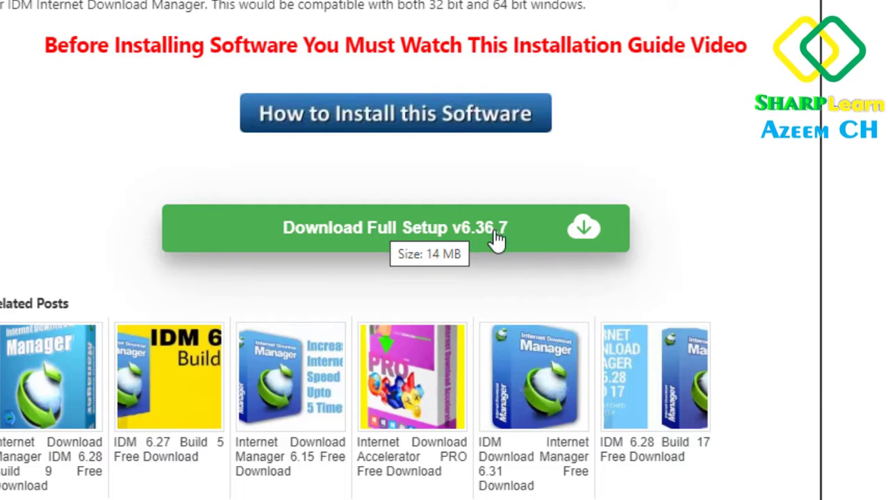
{"action": "left_click", "coordinate": [417, 235]}
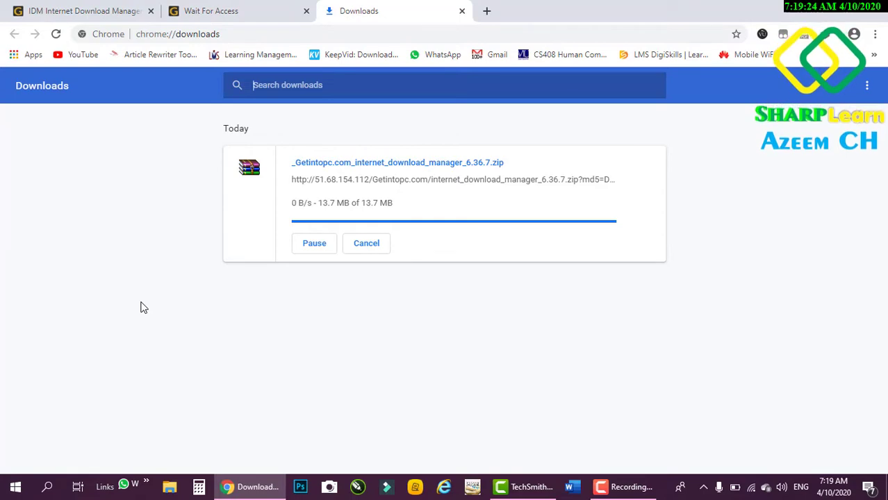
Copy the downloaded internet_download_manager_6.36.7 zip from its Downloads folder and minimize the open windows
{"action": "left_click", "coordinate": [314, 209]}
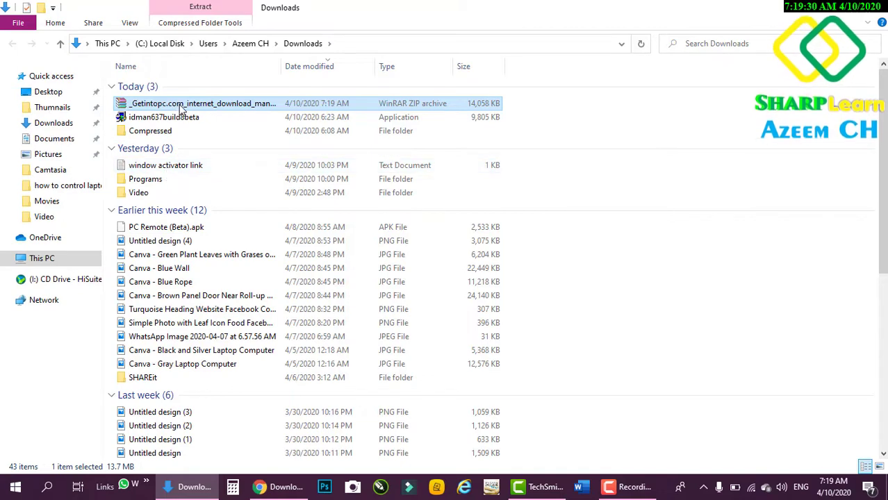
{"action": "left_click", "coordinate": [814, 6]}
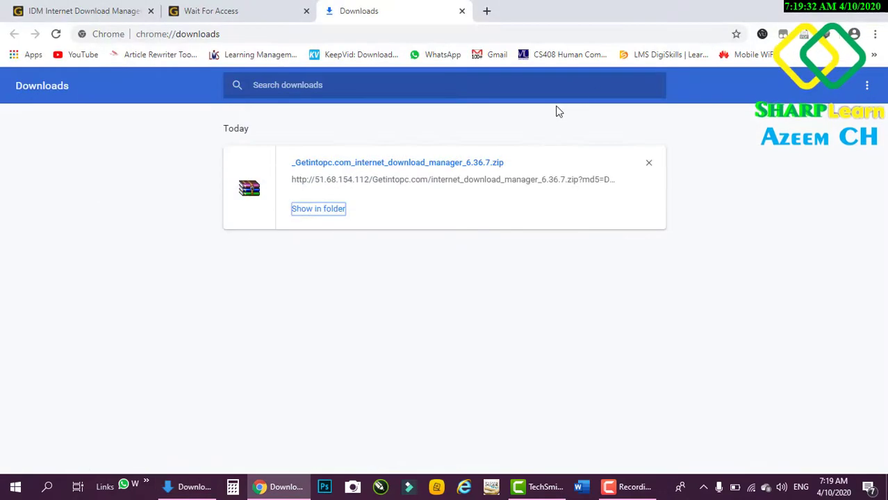
{"action": "left_click", "coordinate": [817, 6]}
Create a new folder on the desktop named IDM
{"action": "right_click", "coordinate": [595, 112]}
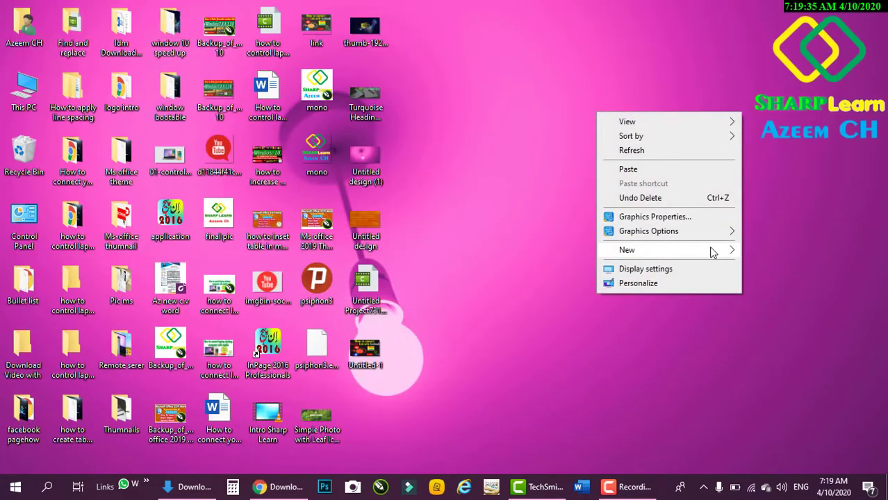
{"action": "mouse_move", "coordinate": [712, 253]}
{"action": "left_click", "coordinate": [501, 248]}
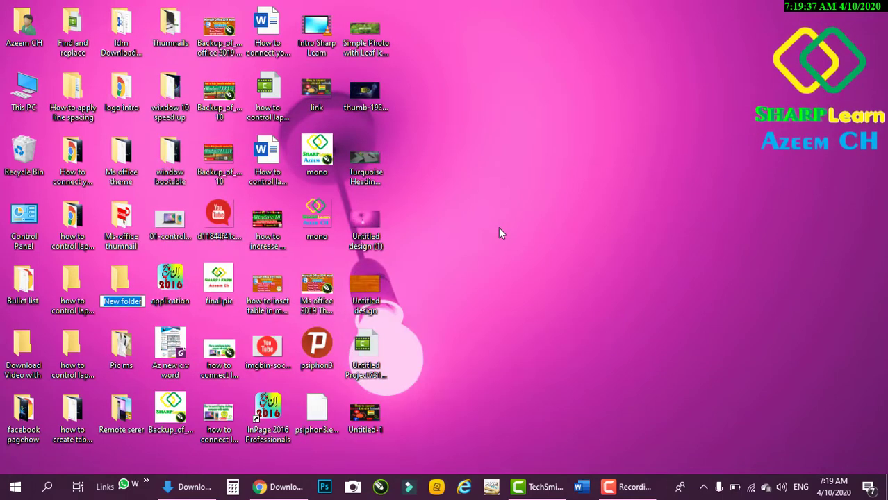
{"action": "key", "text": "BackSpace"}
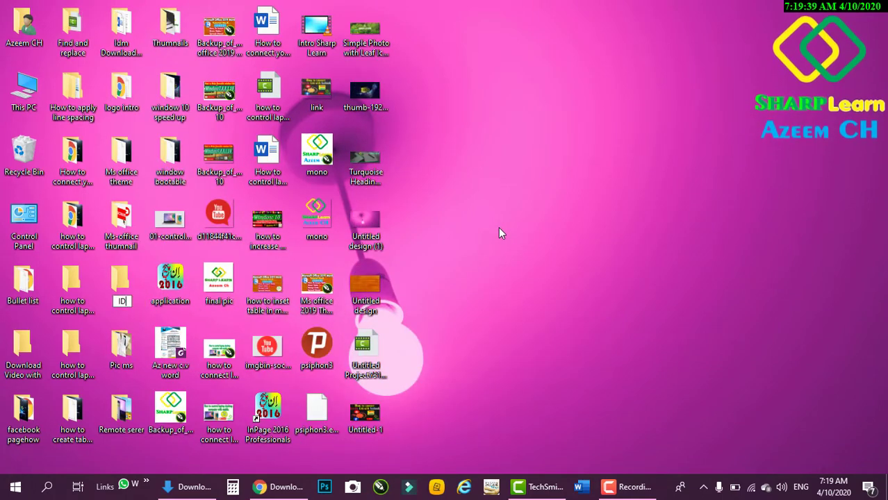
{"action": "type", "text": "IDM"}
{"action": "key", "text": "Return"}
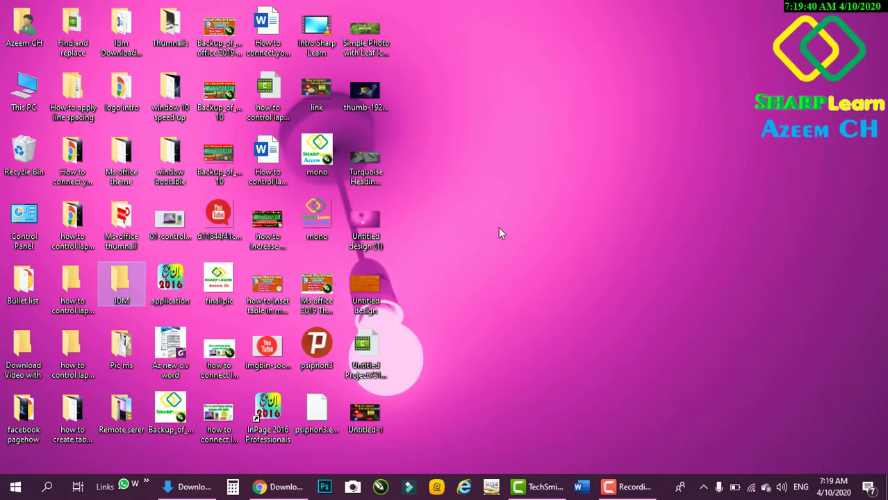
Paste the downloaded zip archive into the IDM folder and extract its contents there
{"action": "double_click", "coordinate": [102, 288]}
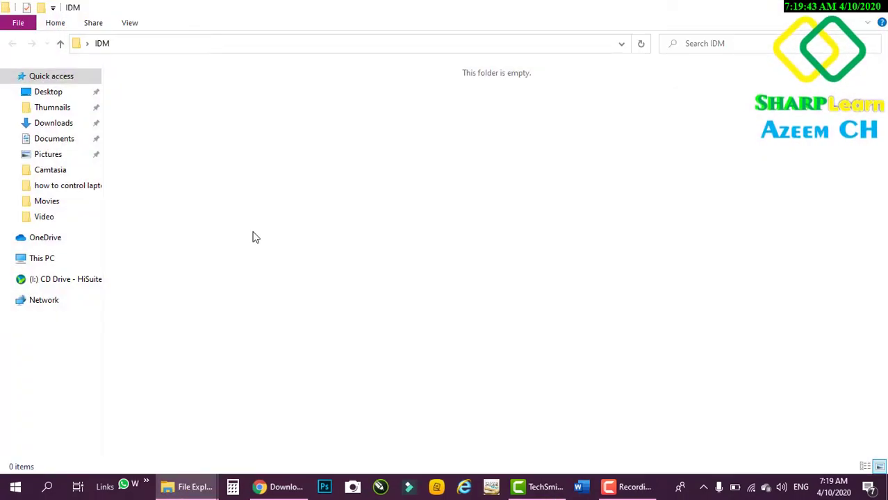
{"action": "key", "text": "ctrl+v"}
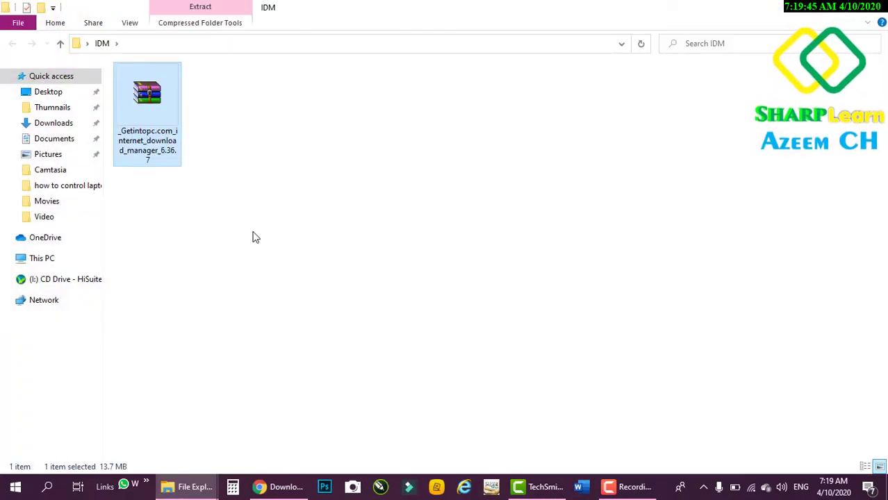
{"action": "left_click", "coordinate": [252, 223]}
{"action": "left_click", "coordinate": [164, 104]}
{"action": "right_click", "coordinate": [166, 106]}
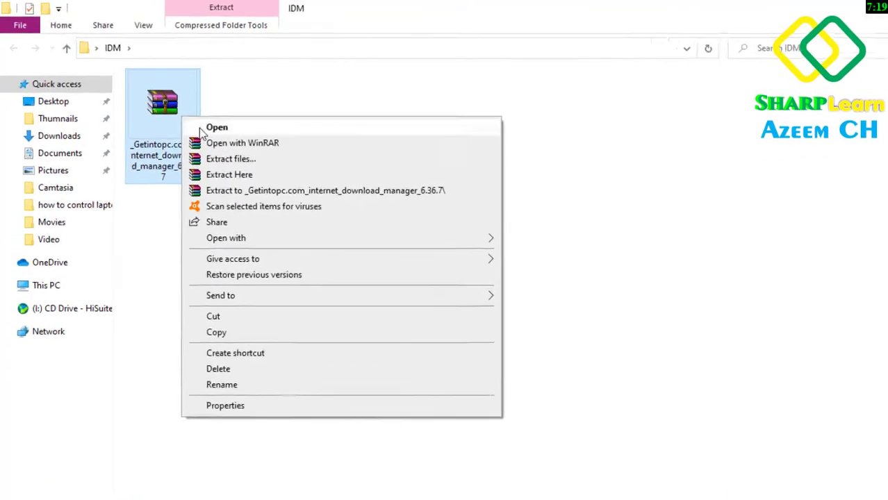
{"action": "left_click", "coordinate": [271, 211]}
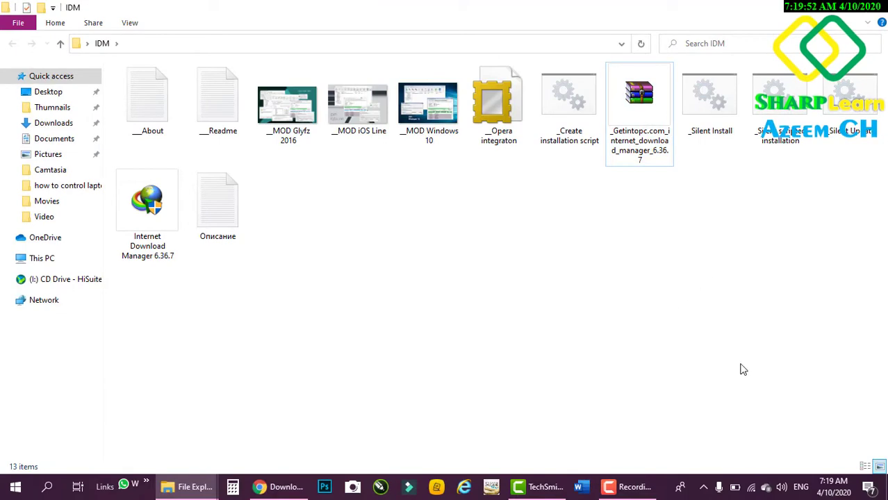
Turn off the computer's Wi-Fi connection
{"action": "left_click", "coordinate": [750, 487]}
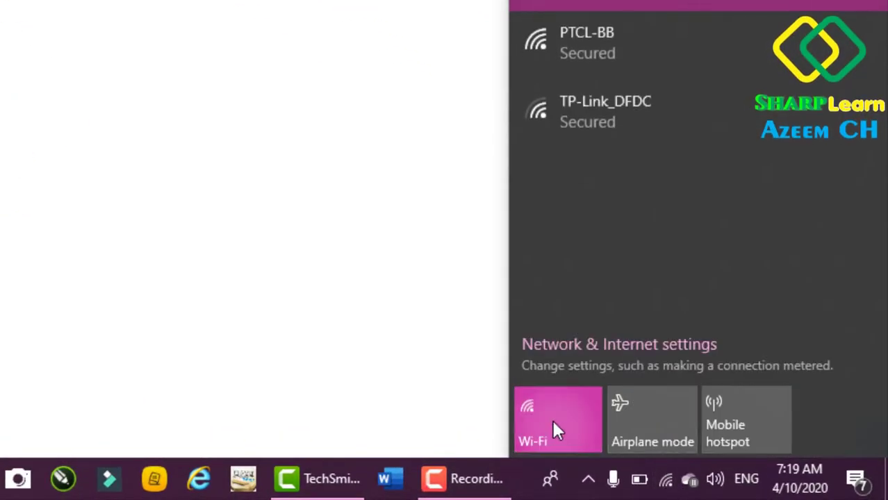
{"action": "left_click", "coordinate": [557, 428]}
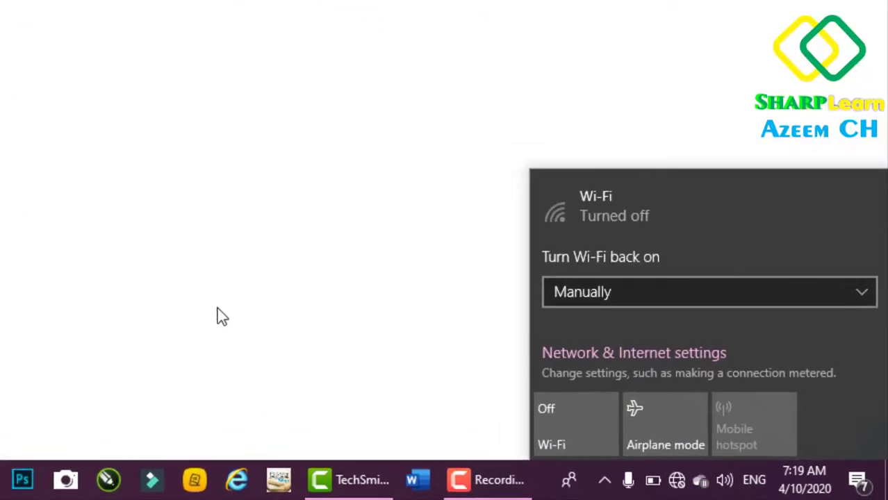
{"action": "left_click", "coordinate": [217, 317]}
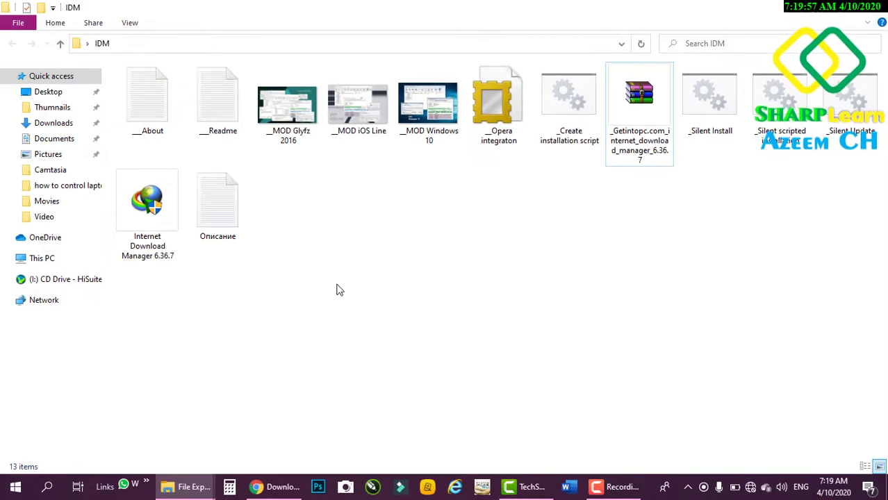
Run the Internet Download Manager 6.36.7 installer as administrator and minimize the IDM folder window
{"action": "left_click", "coordinate": [144, 201]}
{"action": "right_click", "coordinate": [144, 202]}
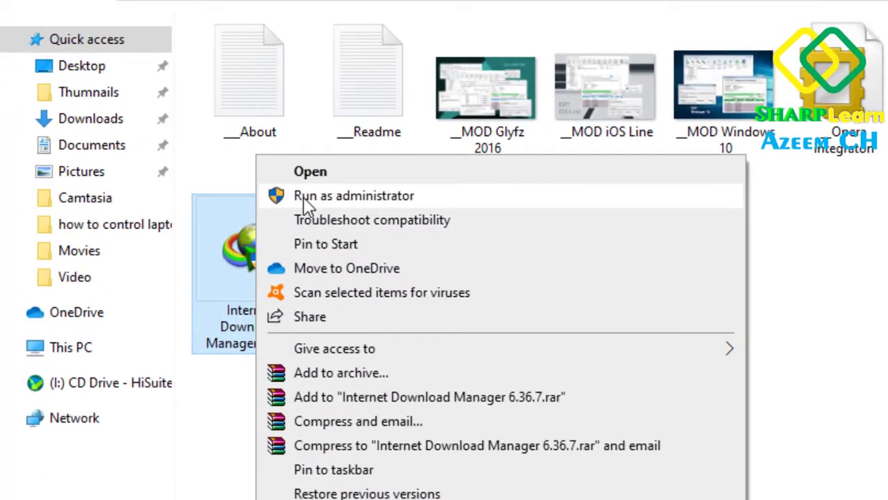
{"action": "left_click", "coordinate": [306, 198]}
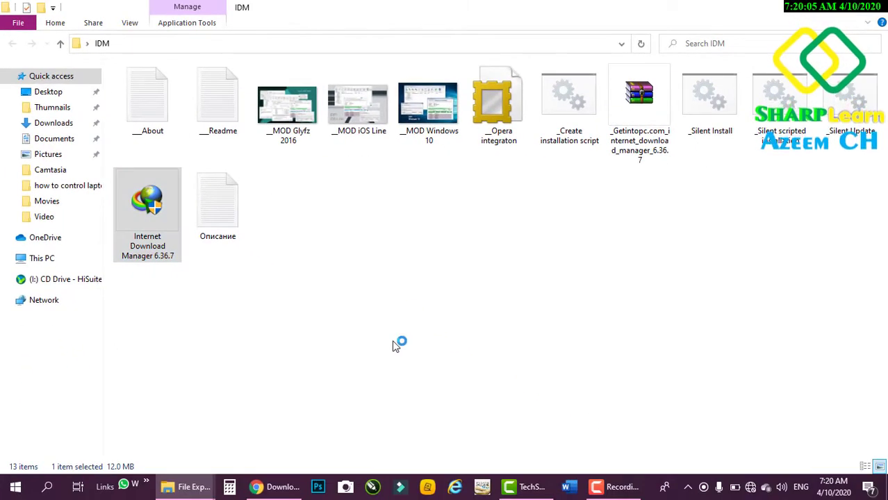
{"action": "left_click", "coordinate": [809, 17]}
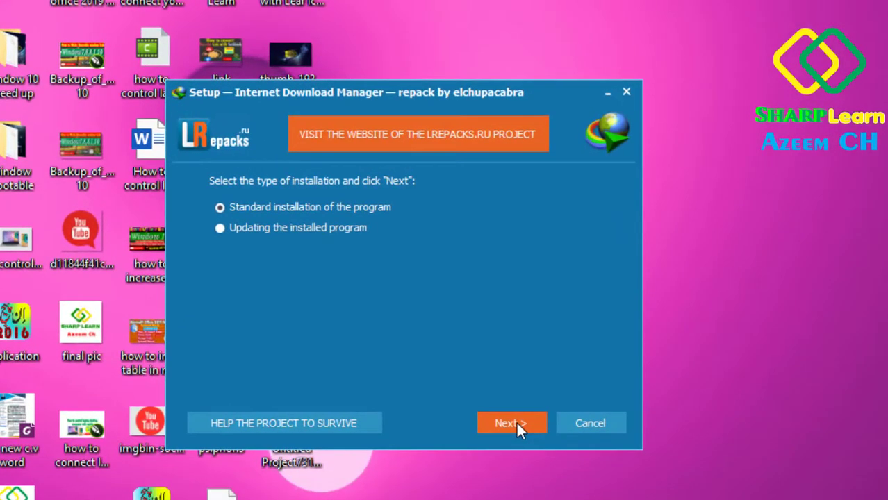
Complete the setup as a standard installation with the default folders and advanced settings, and close the IDM update notice
{"action": "left_click", "coordinate": [517, 424]}
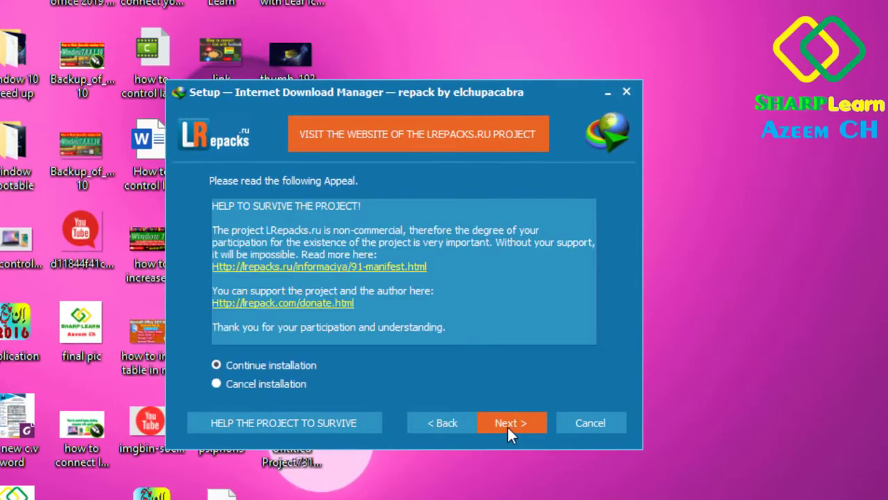
{"action": "left_click", "coordinate": [508, 427]}
{"action": "left_click", "coordinate": [507, 420]}
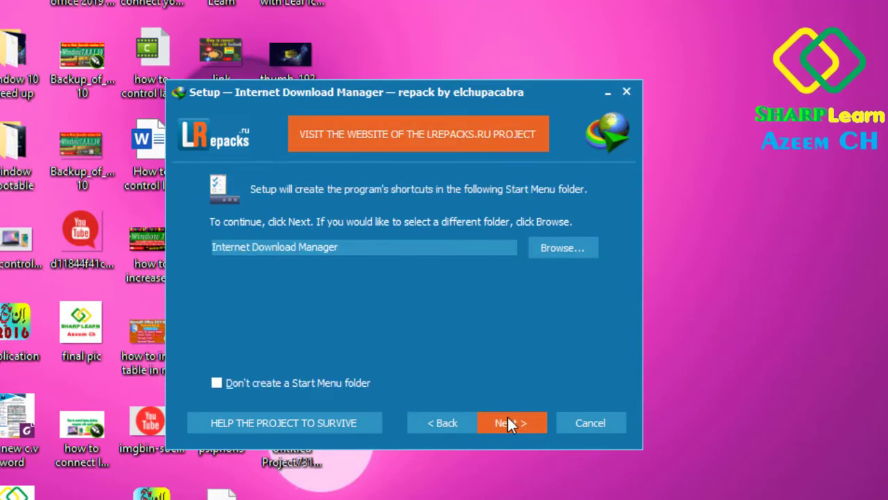
{"action": "left_click", "coordinate": [506, 425]}
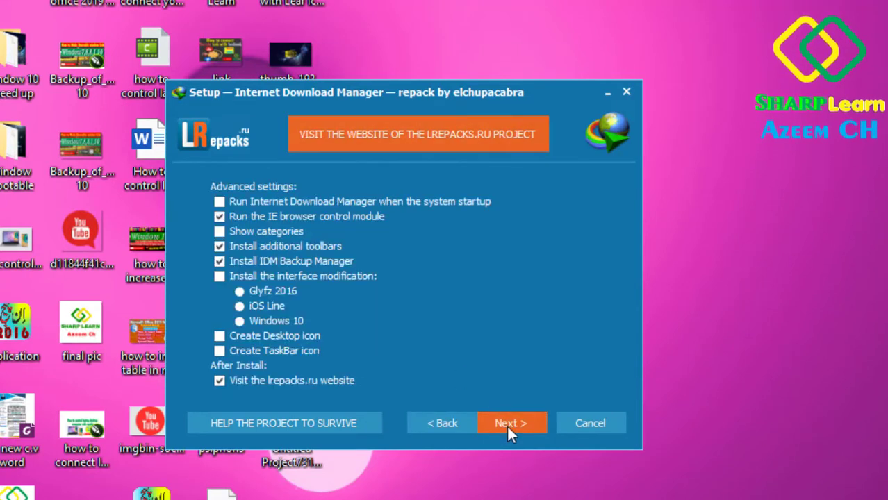
{"action": "left_click", "coordinate": [509, 426]}
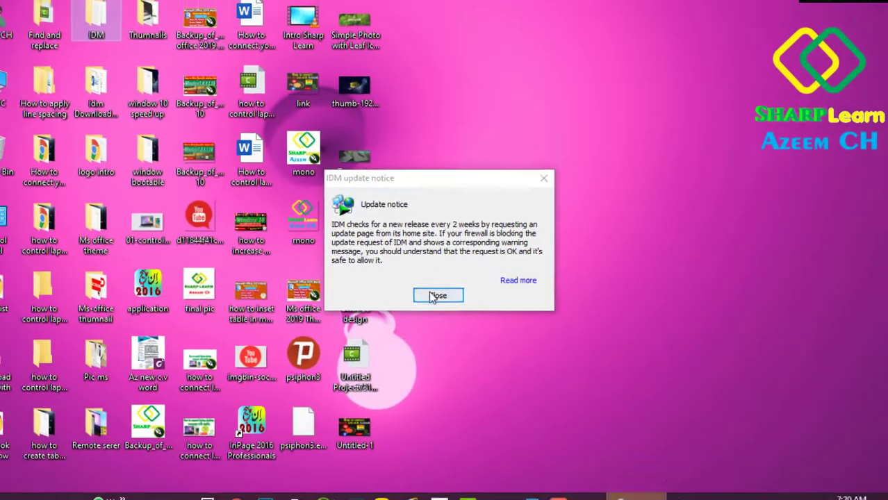
{"action": "left_click", "coordinate": [402, 334]}
Open the Internet Download Manager main window from its background process and reposition it on the desktop
{"action": "left_click", "coordinate": [703, 487]}
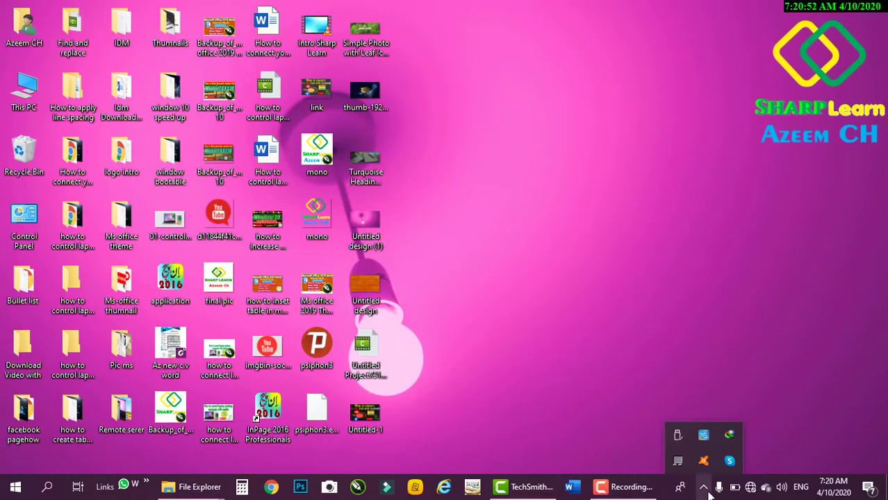
{"action": "double_click", "coordinate": [729, 436]}
{"action": "left_click_drag", "start_coordinate": [434, 98], "coordinate": [522, 84]}
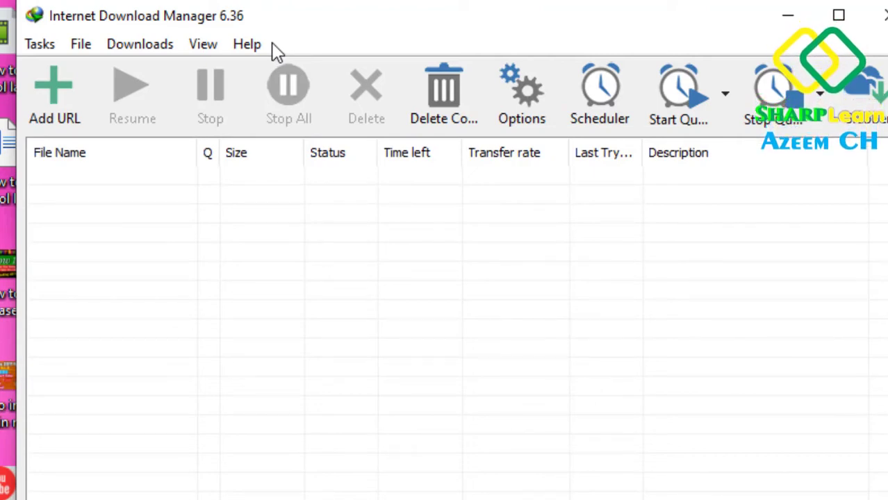
Check the version and licence details in the About IDM window, and close both it and Internet Download Manager
{"action": "left_click", "coordinate": [248, 46]}
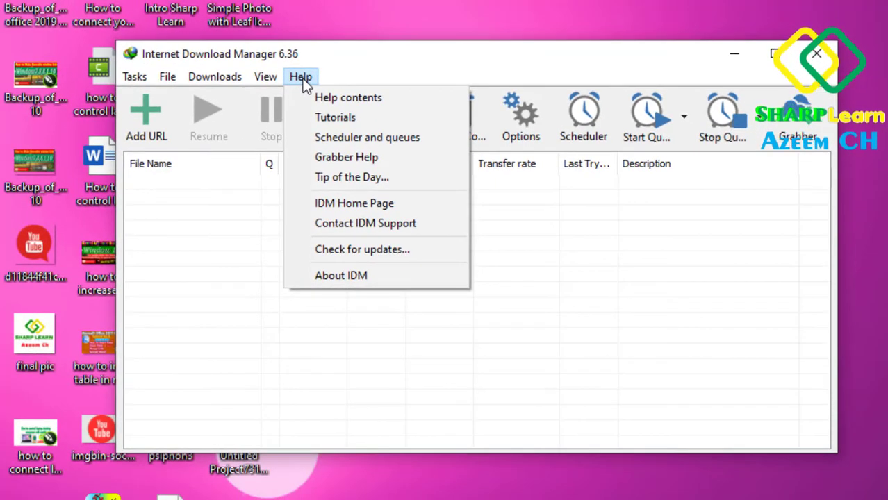
{"action": "left_click", "coordinate": [342, 276]}
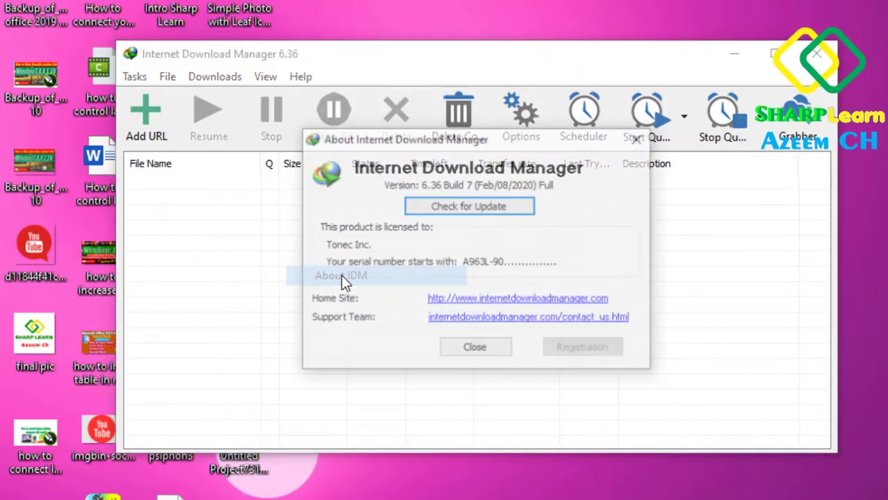
{"action": "left_click_drag", "start_coordinate": [403, 138], "coordinate": [360, 135]}
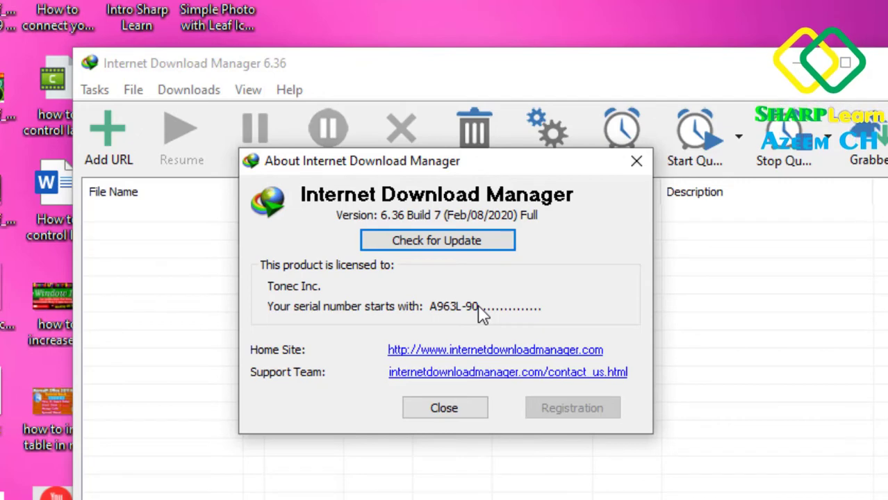
{"action": "left_click", "coordinate": [638, 165]}
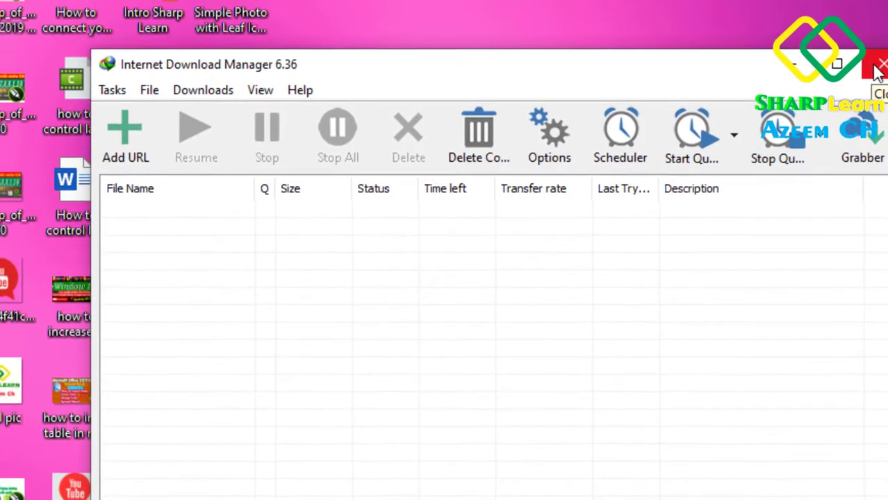
{"action": "left_click", "coordinate": [880, 67]}
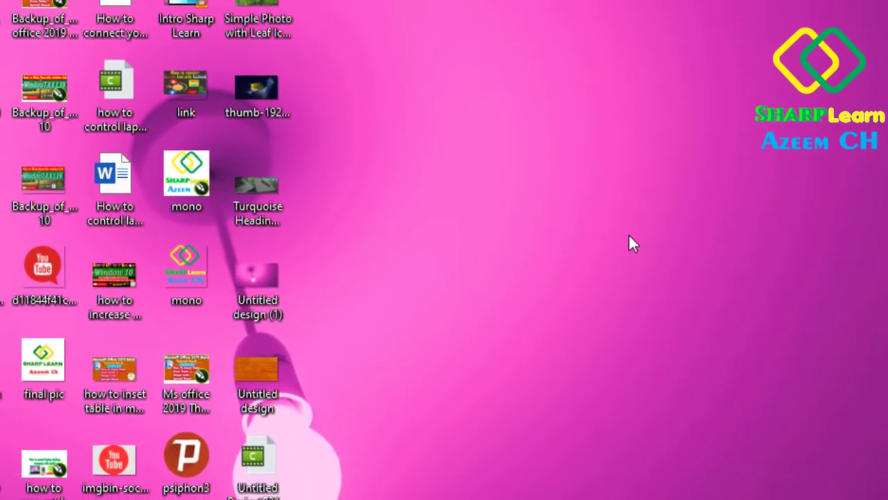